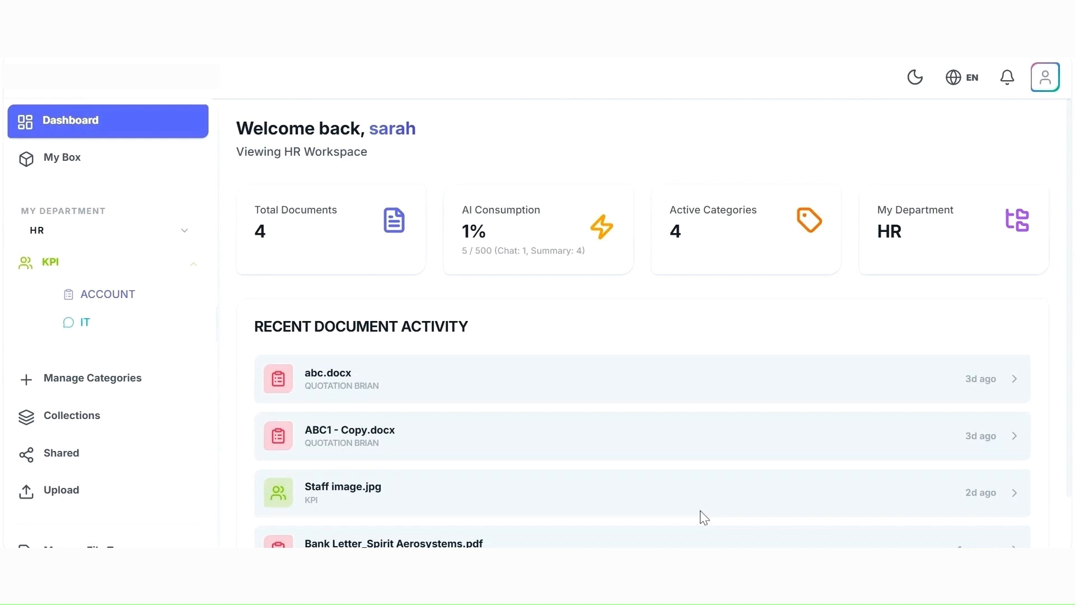
left_click(49, 161)
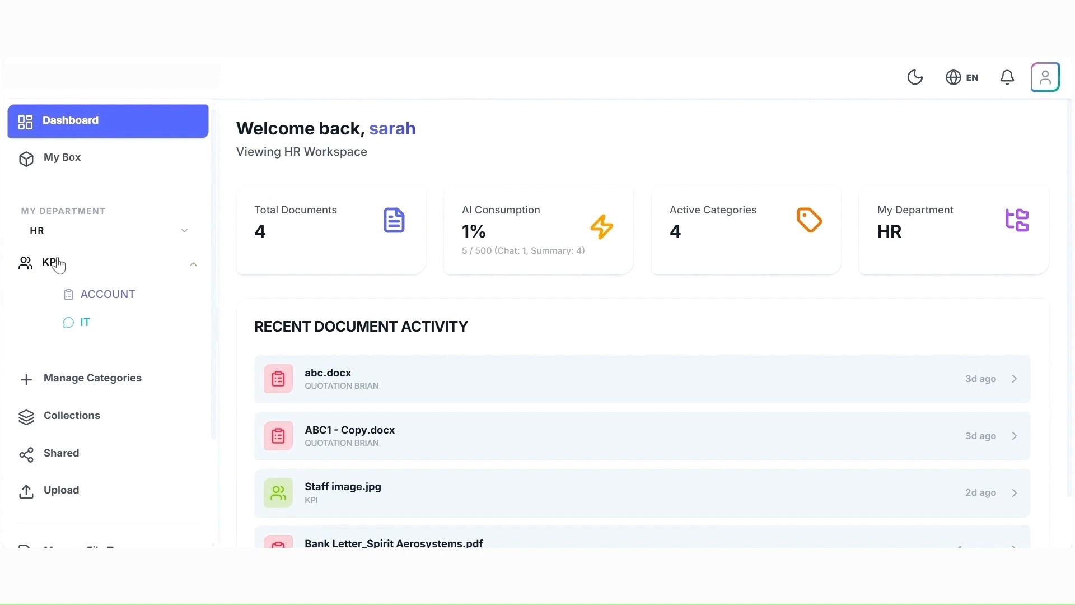
mouse_move(55, 267)
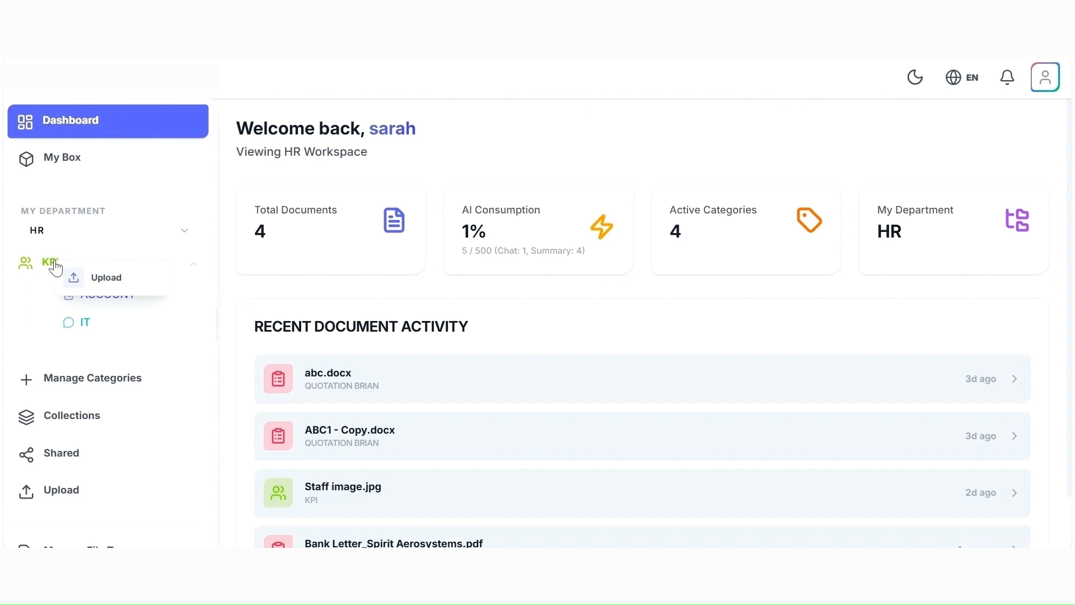
mouse_move(110, 305)
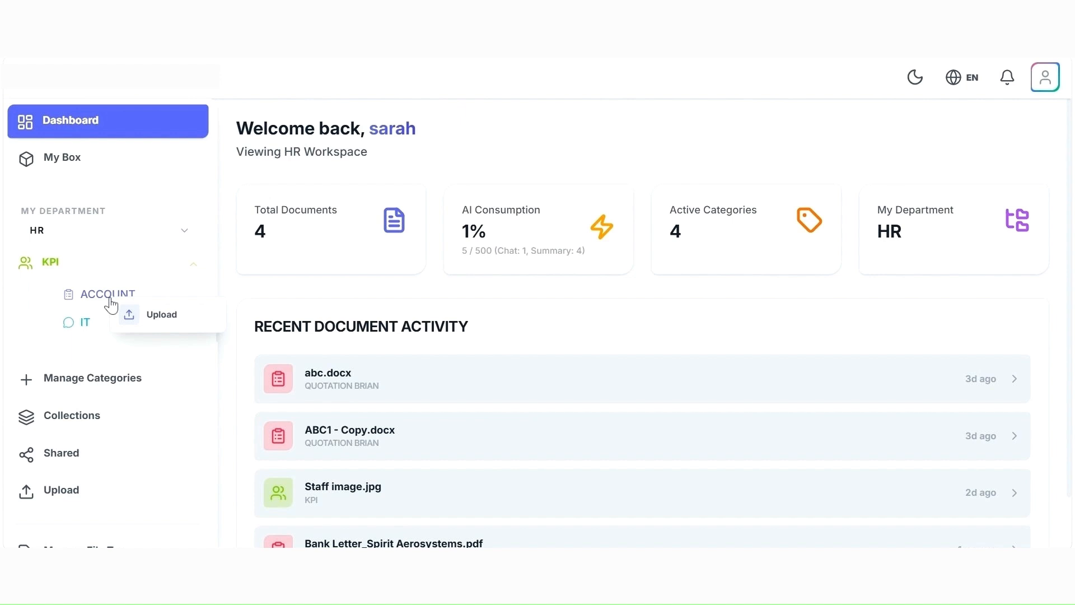
Set the upload destination to a category, choosing the HR department and the ACCOUNT sub-category under KPI
left_click(73, 498)
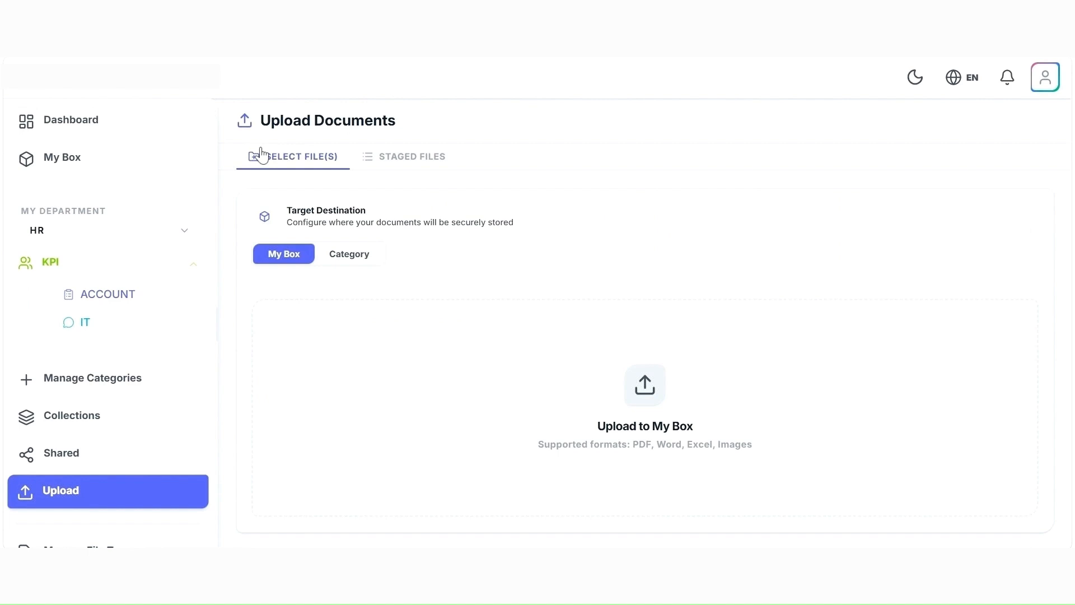
left_click(341, 265)
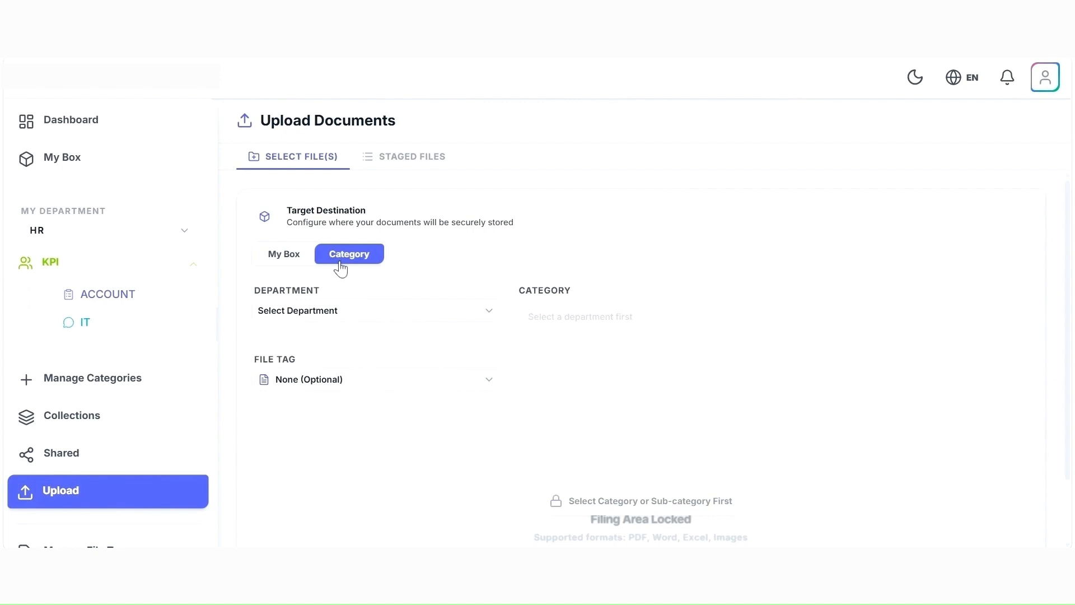
left_click(348, 324)
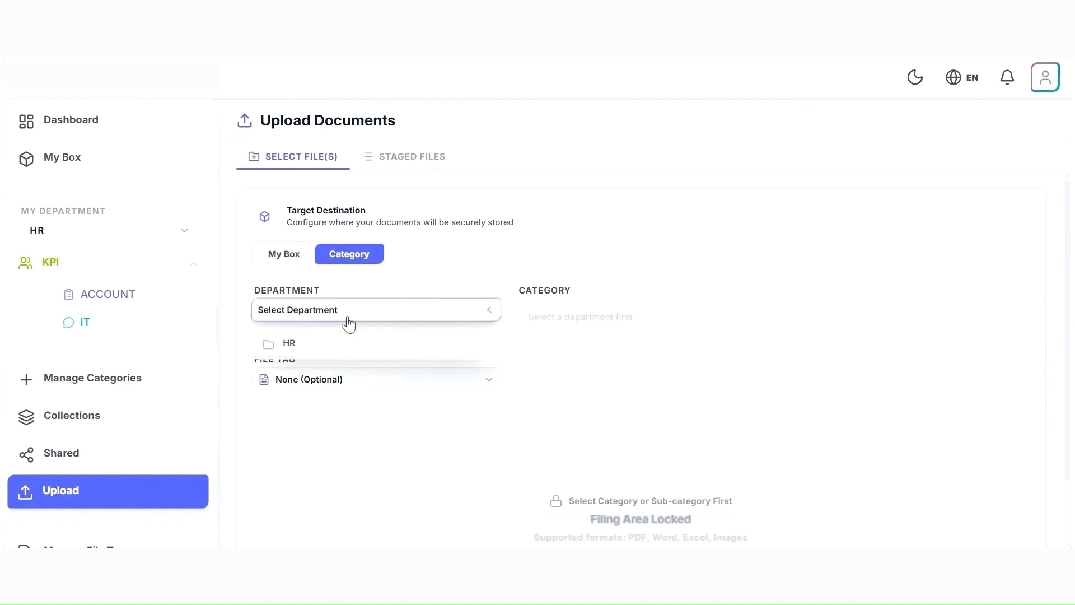
left_click(336, 341)
left_click(547, 315)
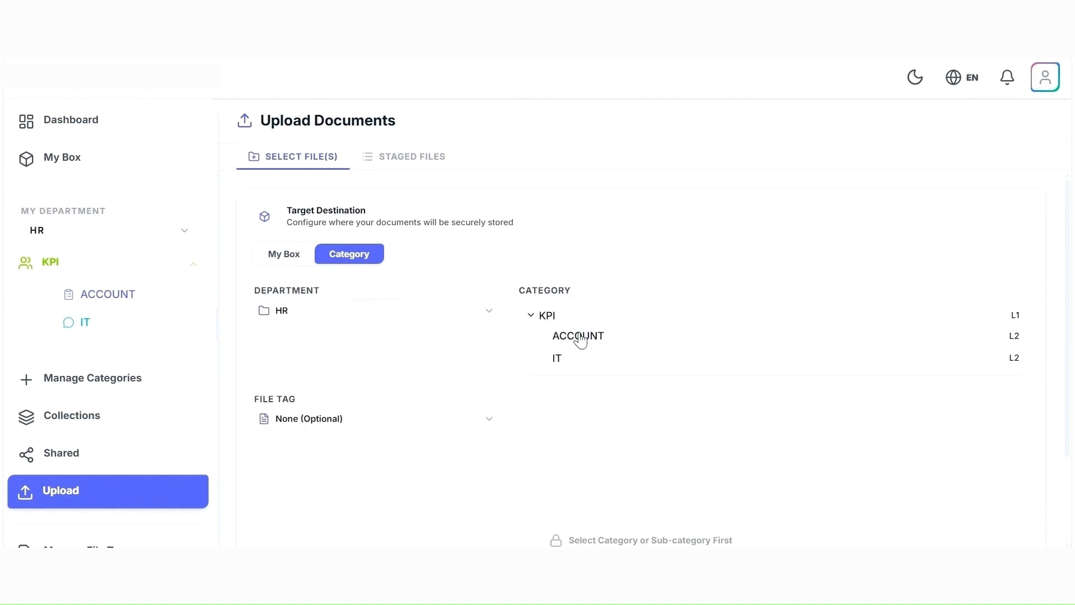
left_click(579, 337)
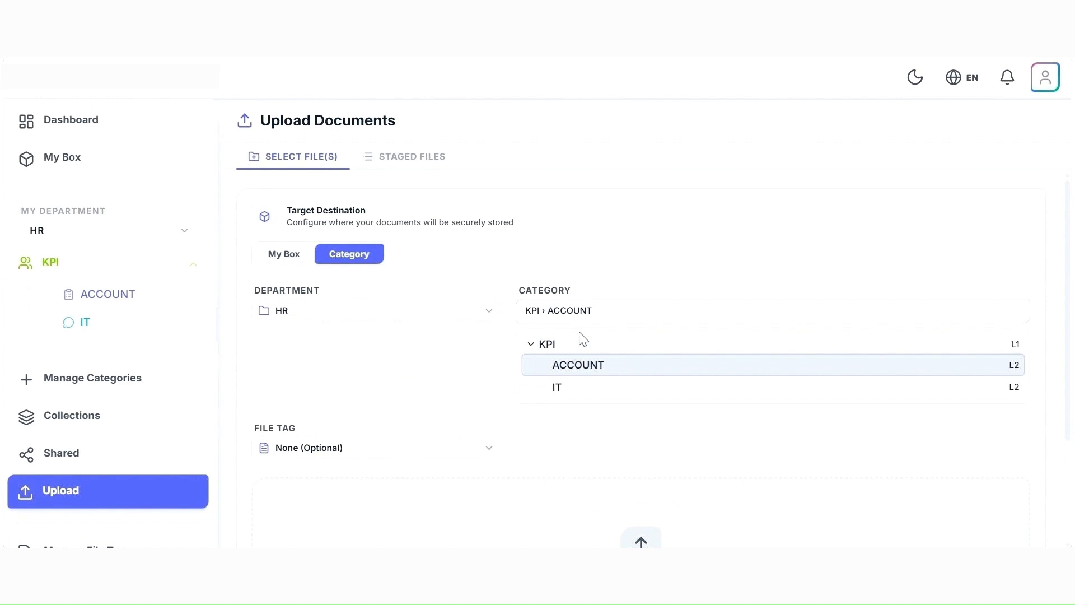
Upload the KPI Word document to the chosen destination, and check the ACCOUNT sub-category and My Box
scroll(583, 339, "down", 3)
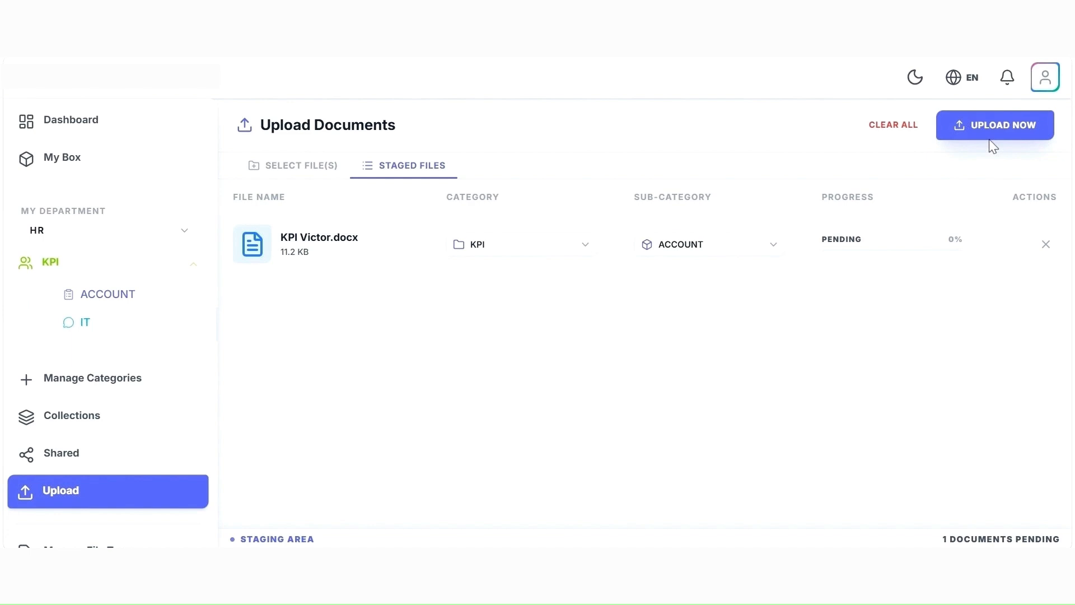
left_click(988, 139)
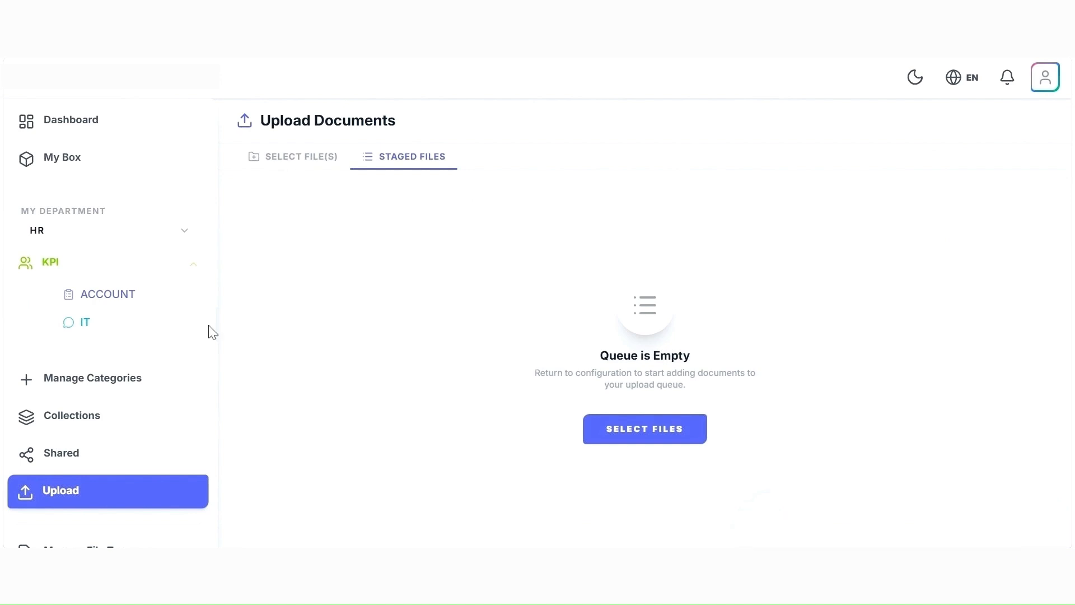
left_click(111, 297)
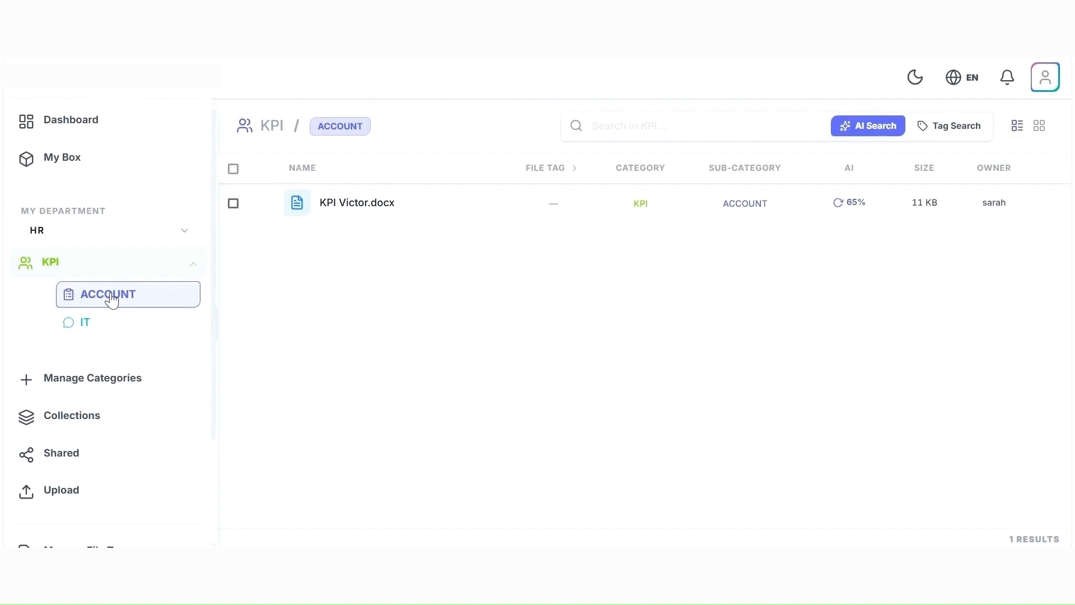
left_click(63, 157)
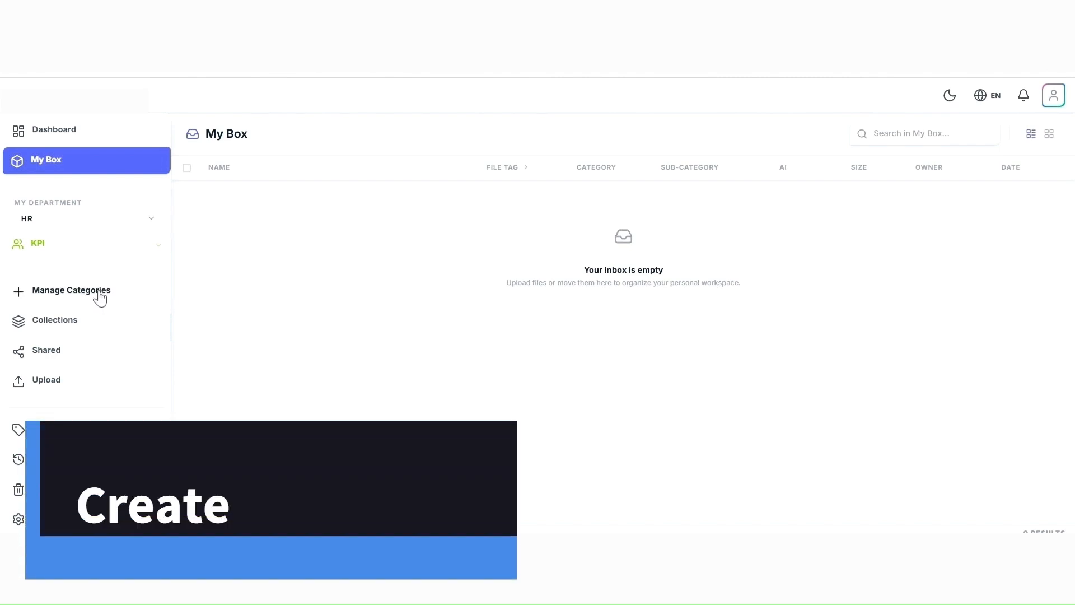
Create a main category named Employee Records with the green colour and the people icon
left_click(99, 292)
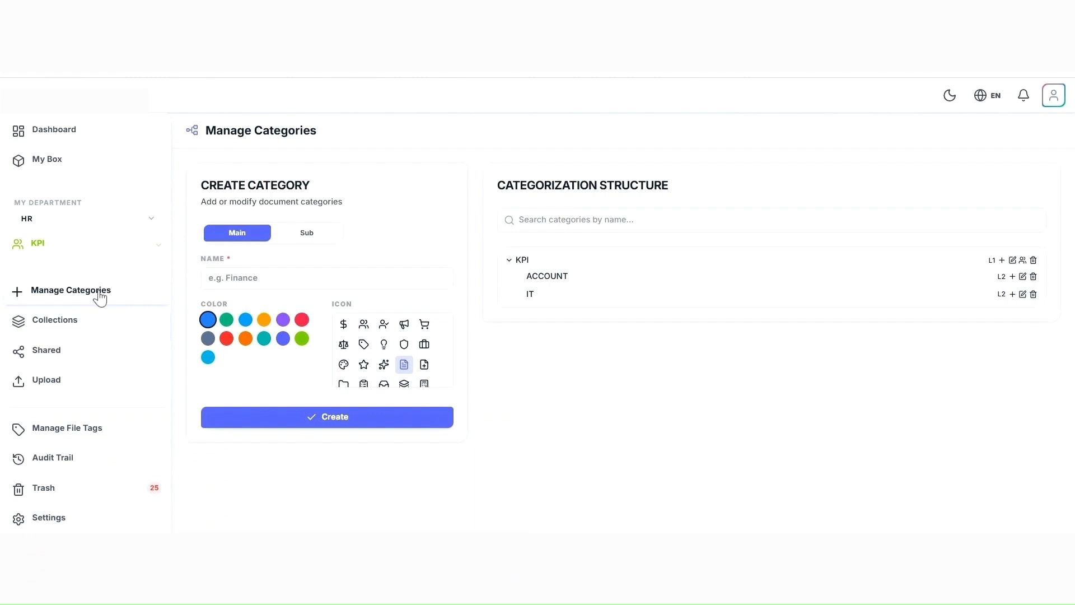
left_click(99, 296)
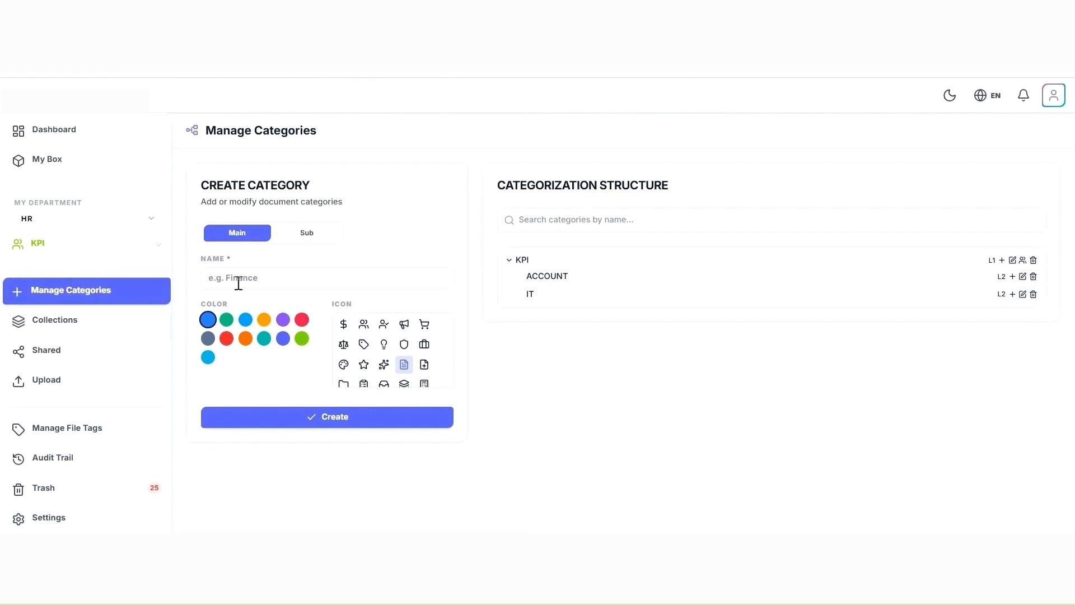
left_click(241, 279)
type("eMPL")
key("BackSpace")
key("BackSpace")
key("BackSpace")
key("BackSpace")
type("Empl")
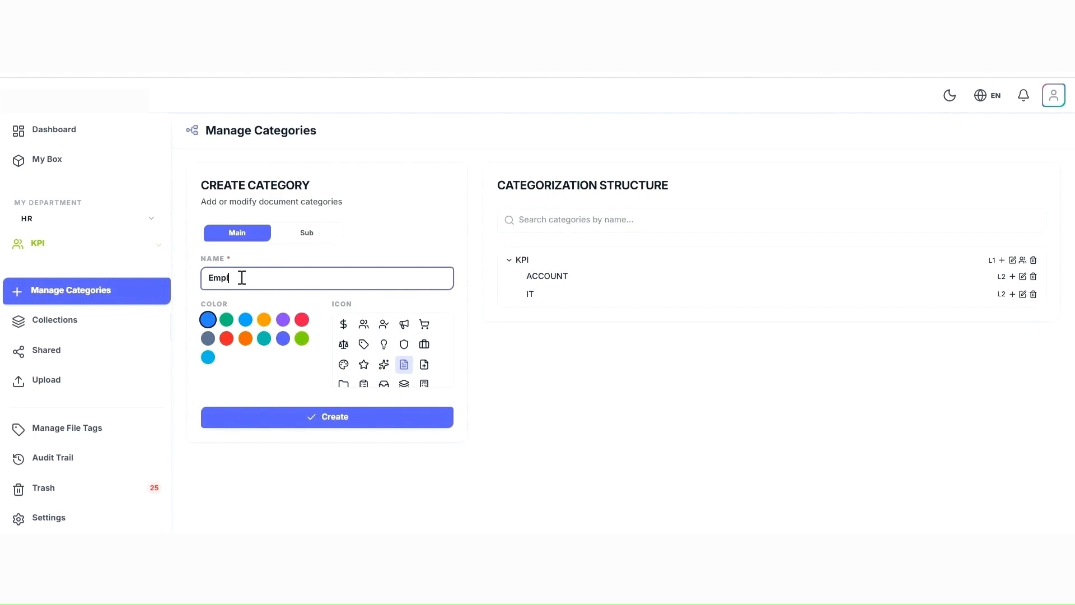
type("oyee Records")
left_click(230, 320)
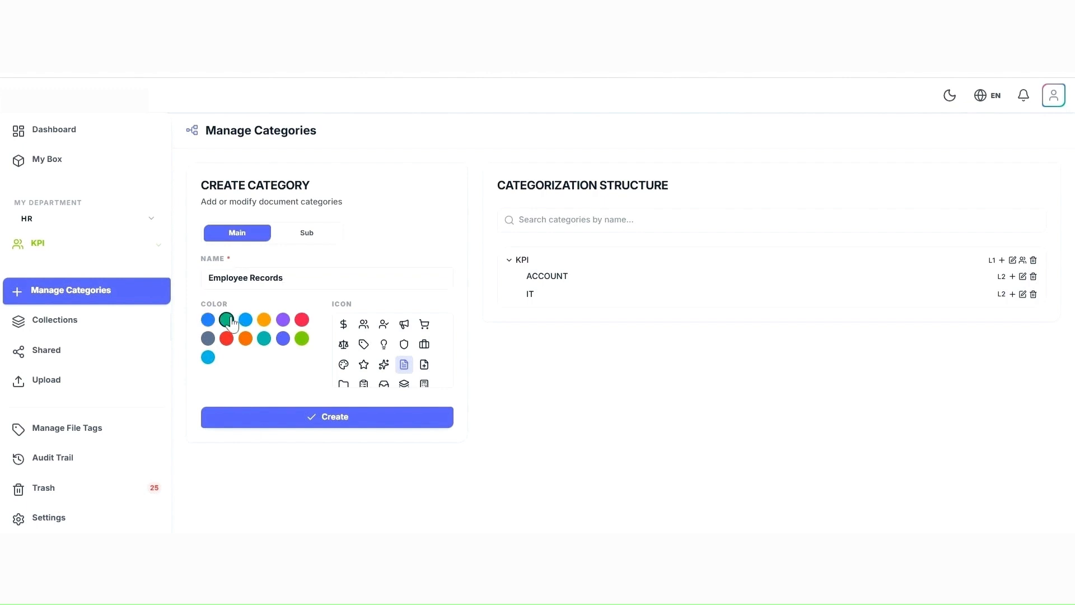
left_click(364, 325)
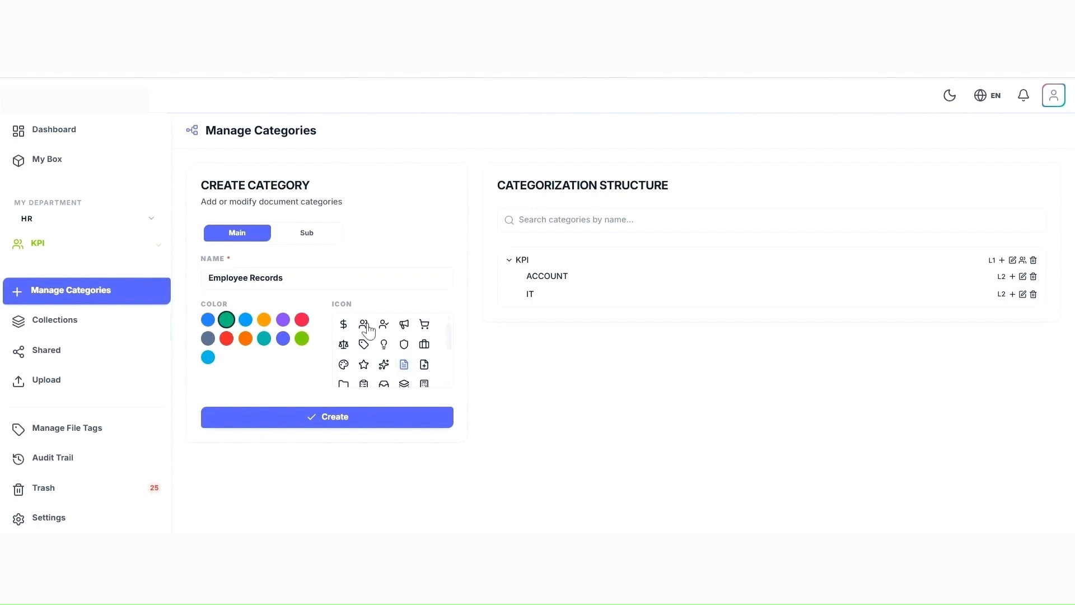
left_click(325, 417)
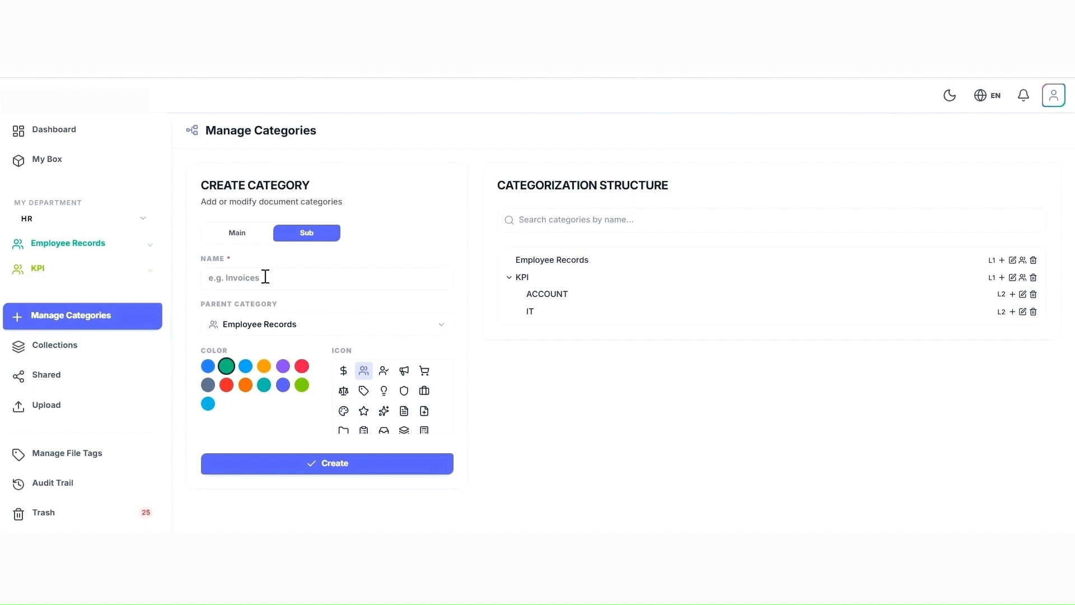
Create a sub-category named Resume Staff under Employee Records with the lime green colour and the document icon
left_click(266, 277)
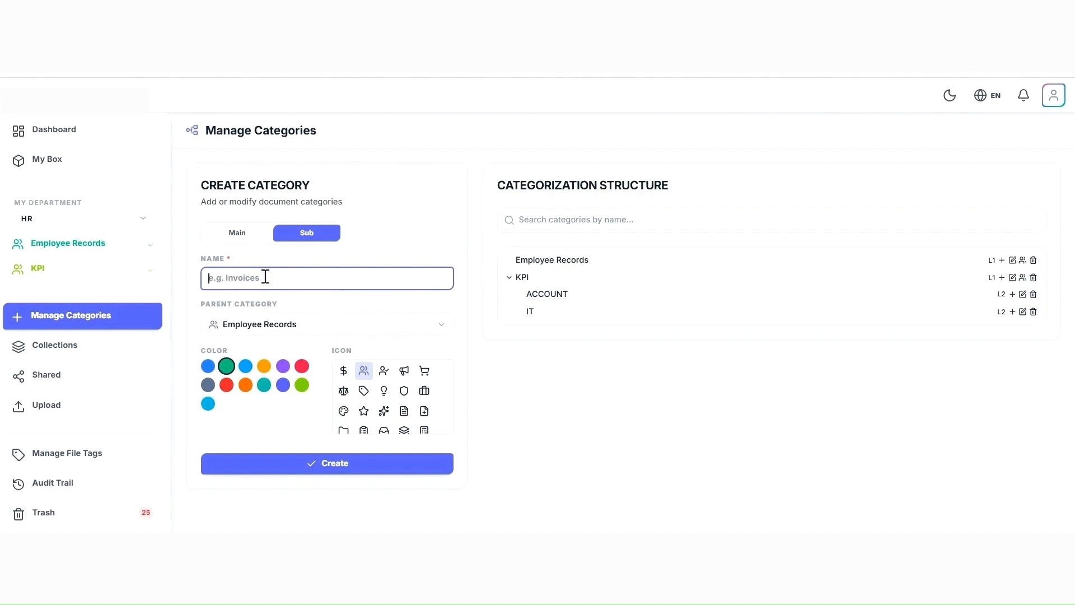
type("Resume Staff")
left_click(302, 384)
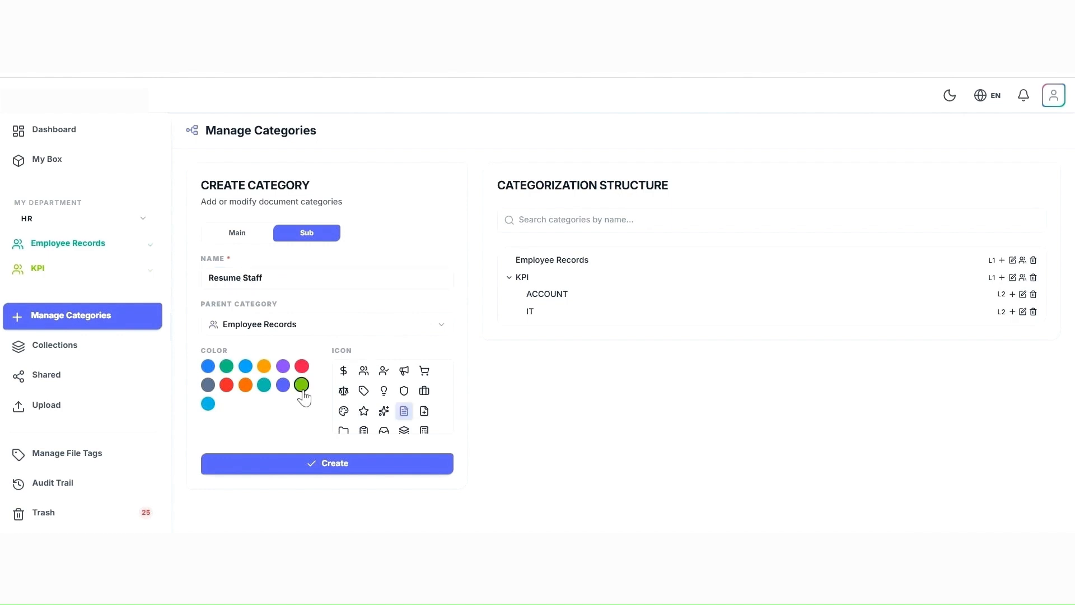
left_click(332, 463)
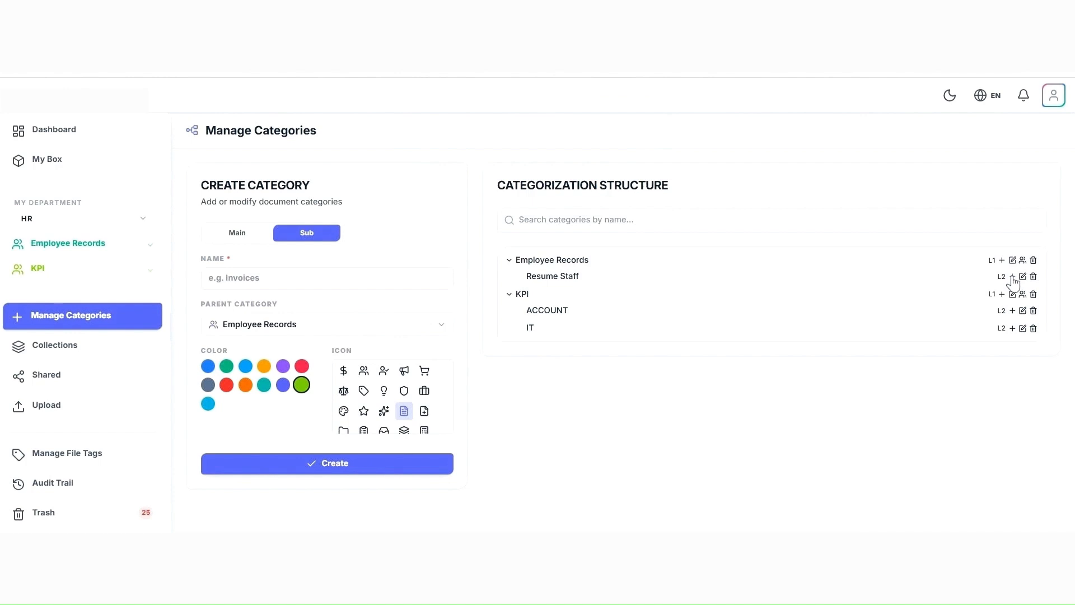
Add a sub-category named Year under Resume Staff with the teal colour and the scales icon
left_click(1012, 276)
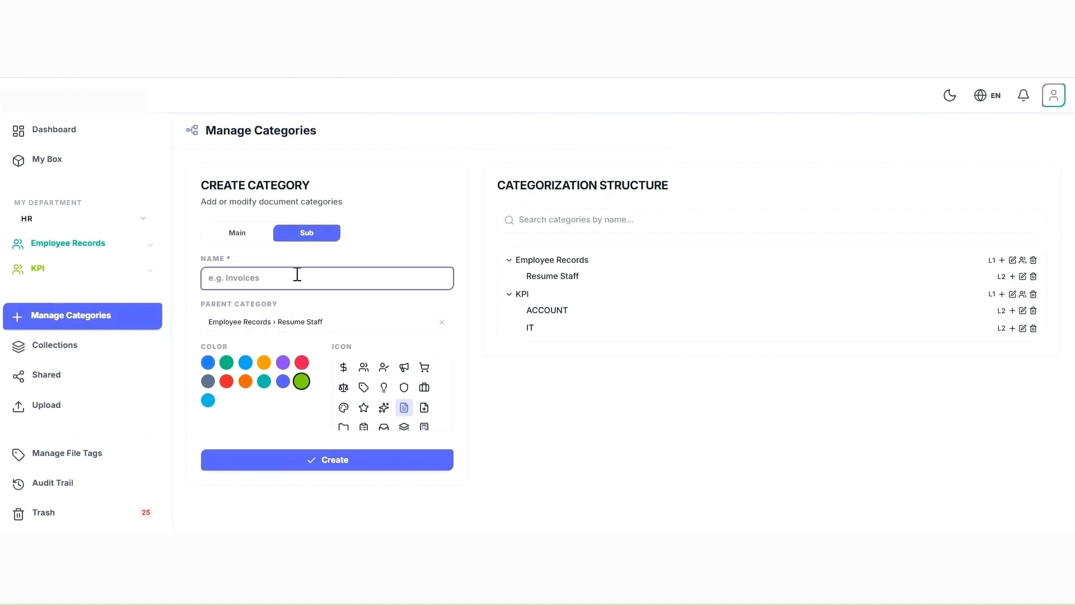
type("Year")
left_click(263, 382)
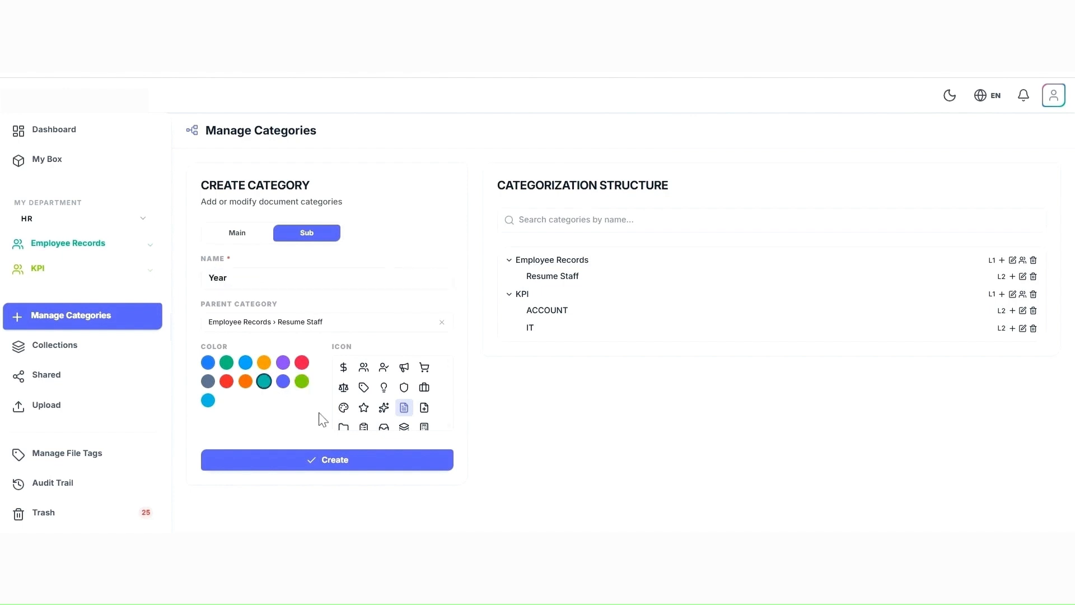
left_click(343, 387)
left_click(335, 452)
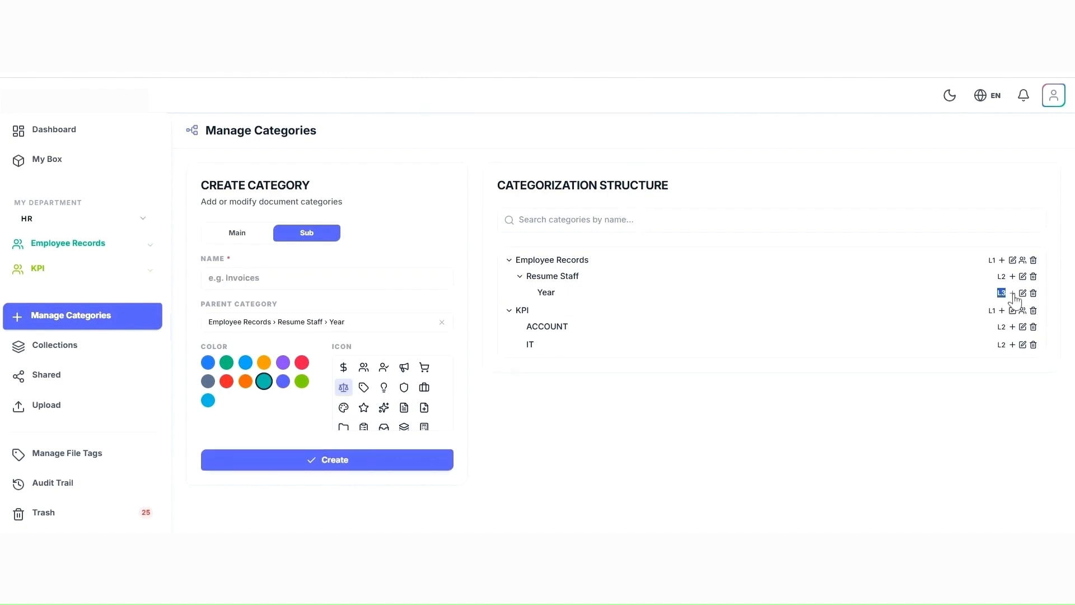
Add a sub-category named Department under Year with the orange colour and the archive box icon
left_click(238, 275)
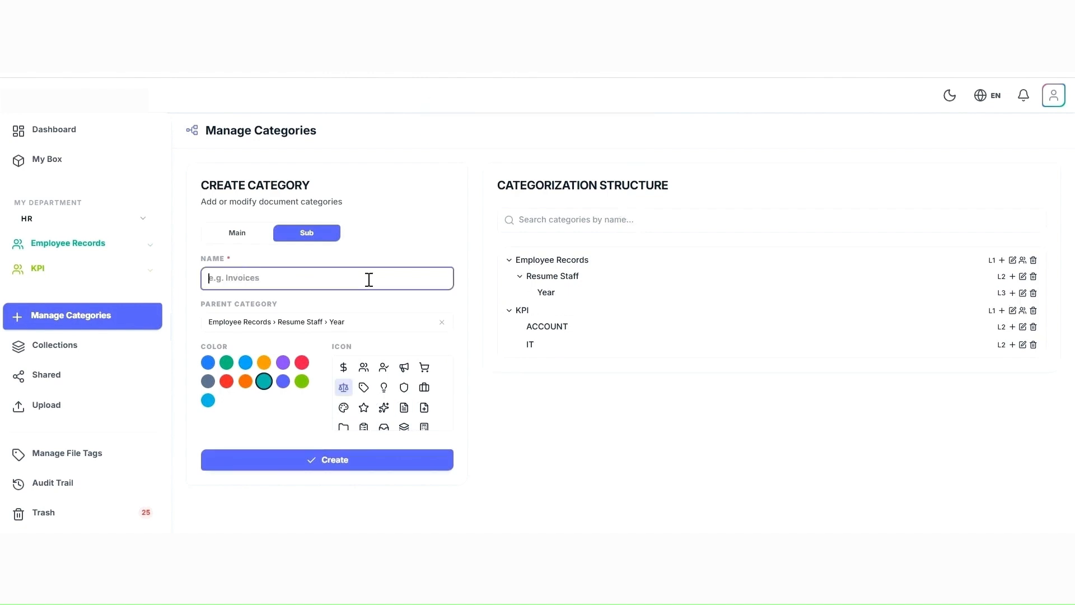
type("Department")
left_click(245, 381)
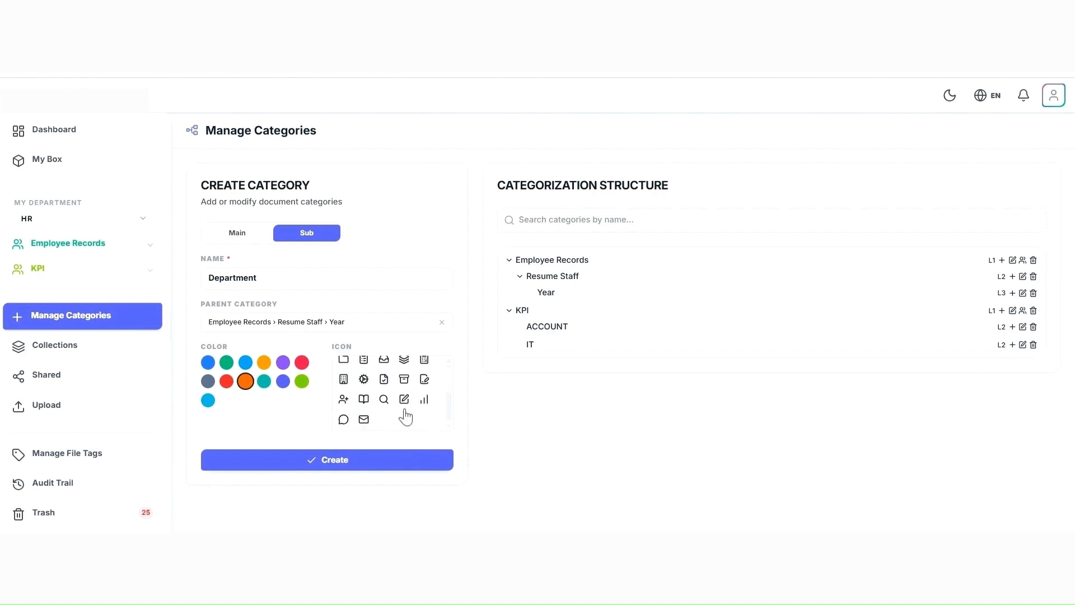
left_click(404, 379)
left_click(404, 462)
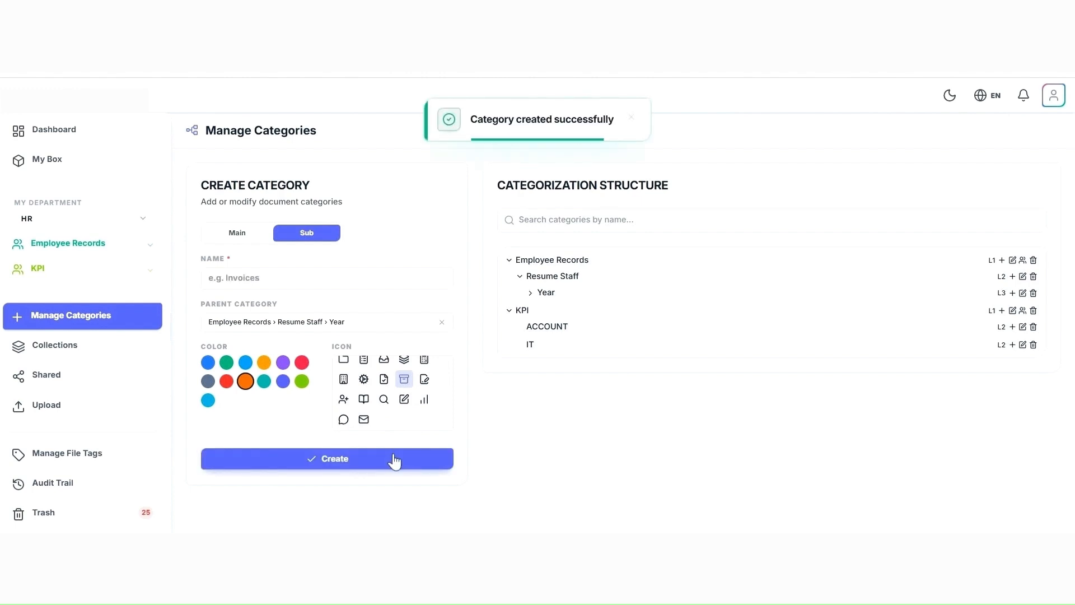
Add a sub-category named Branch under Department with the lime green colour and the document-with-pencil icon
left_click(560, 298)
left_click(1012, 309)
left_click(319, 277)
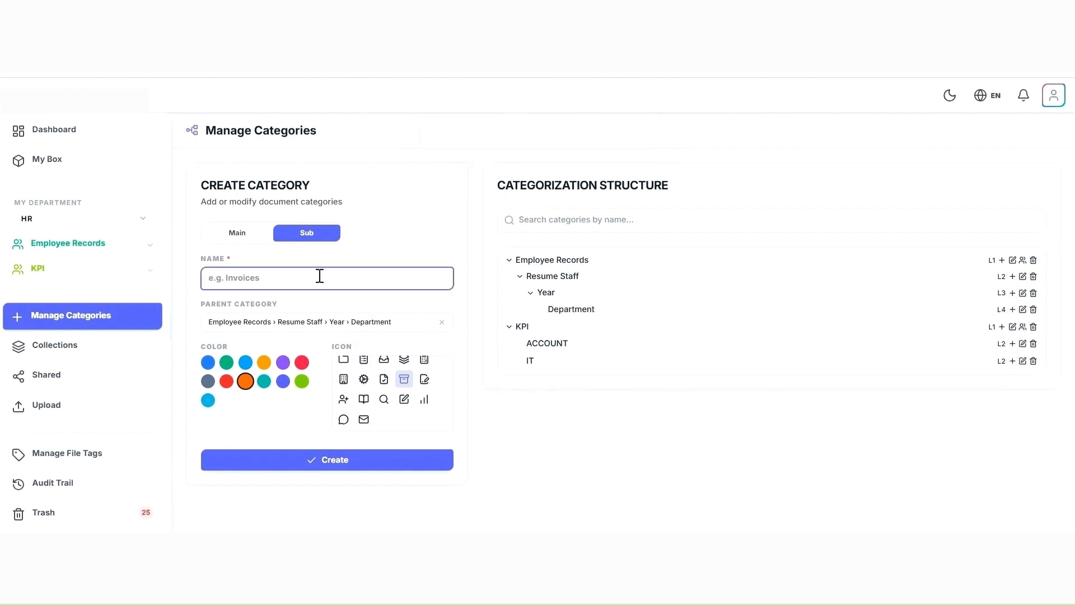
type("Branch")
left_click(302, 381)
left_click(425, 379)
left_click(327, 459)
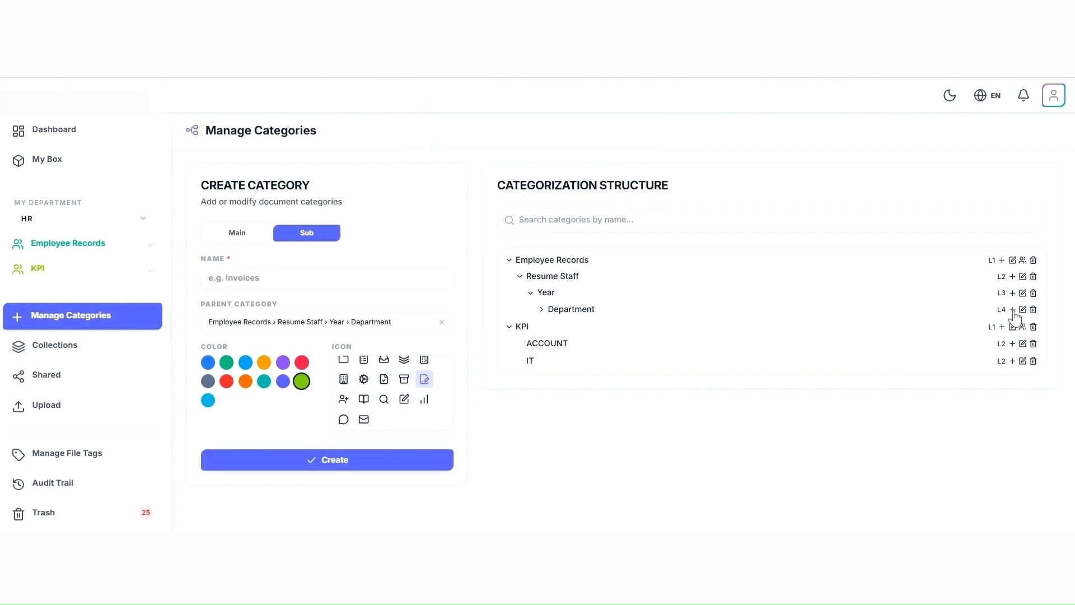
Add a second sub-category under Department named IT with the lime green colour and the briefcase icon
left_click(287, 275)
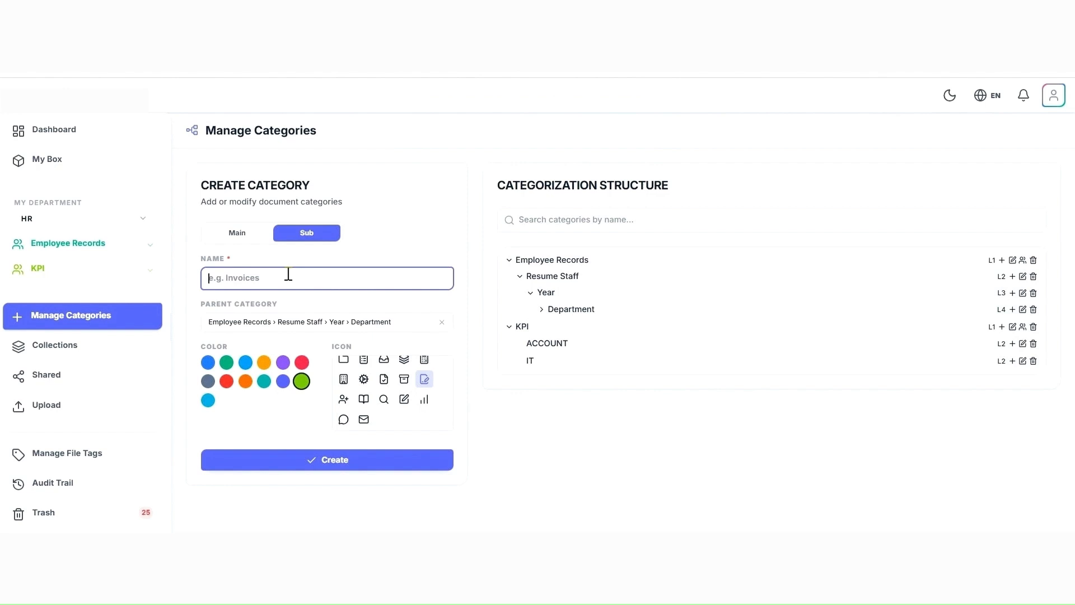
type("IT")
key("Return")
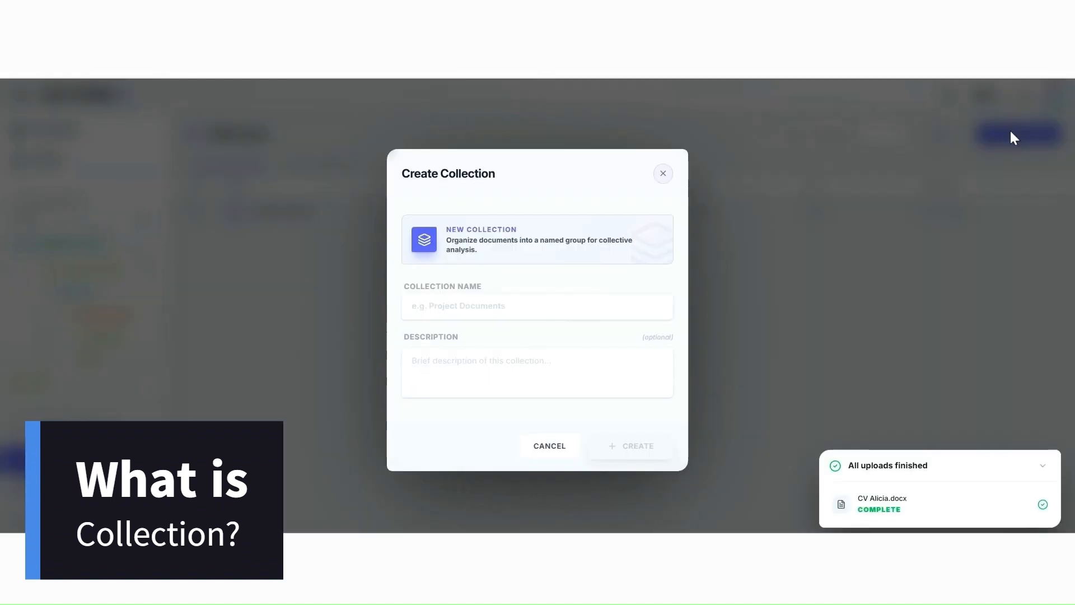
Create a document collection named IT Record
left_click(475, 295)
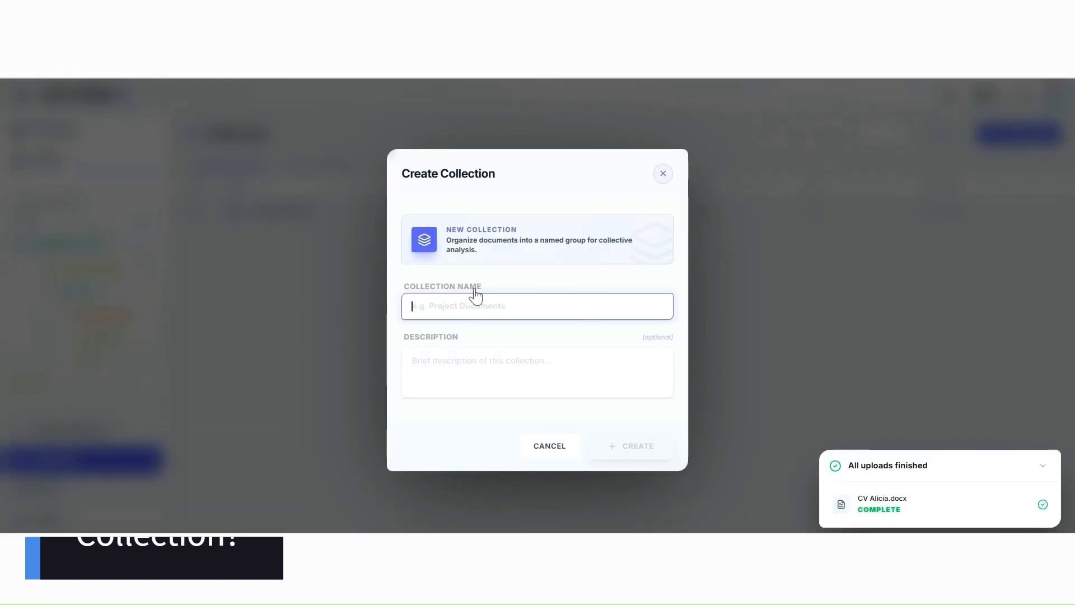
type("IT")
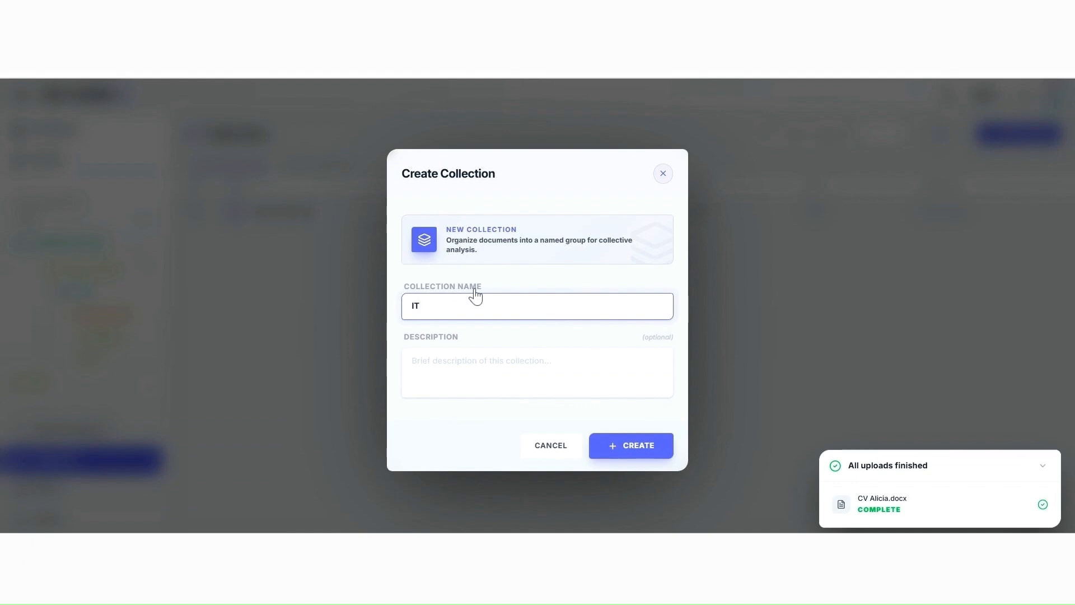
type(" Record")
left_click(632, 446)
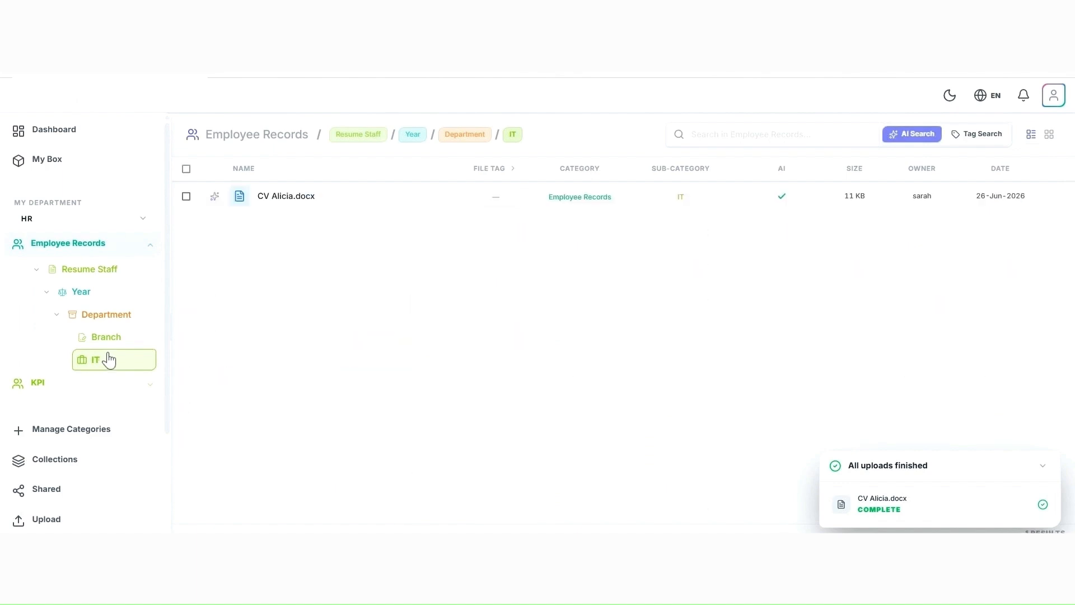
Add the CV document in the IT sub-category of Employee Records to the existing IT Record collection
left_click(1056, 197)
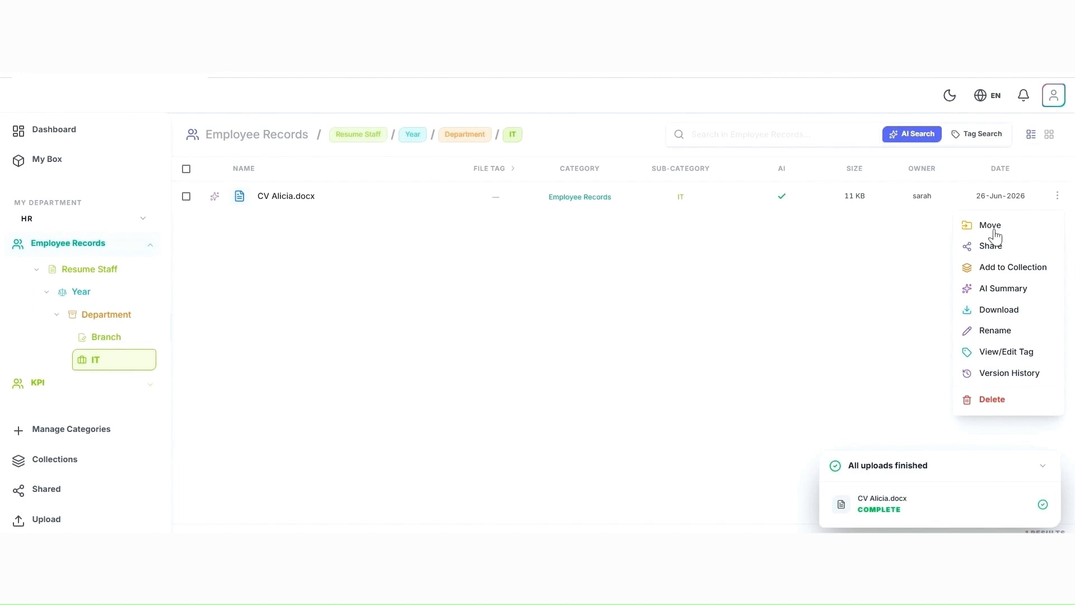
left_click(1002, 268)
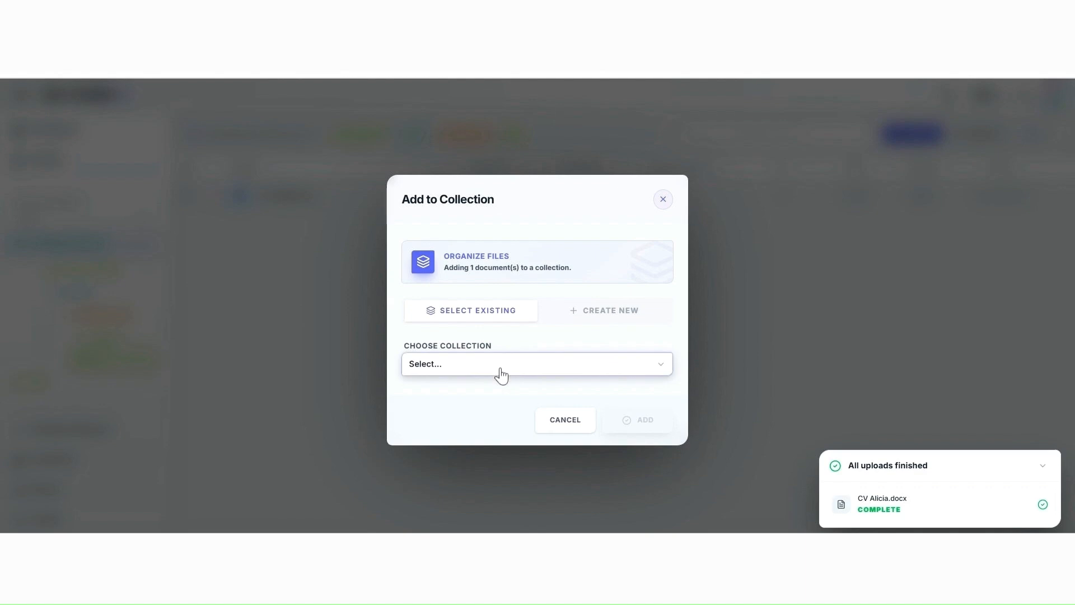
left_click(501, 371)
left_click(481, 395)
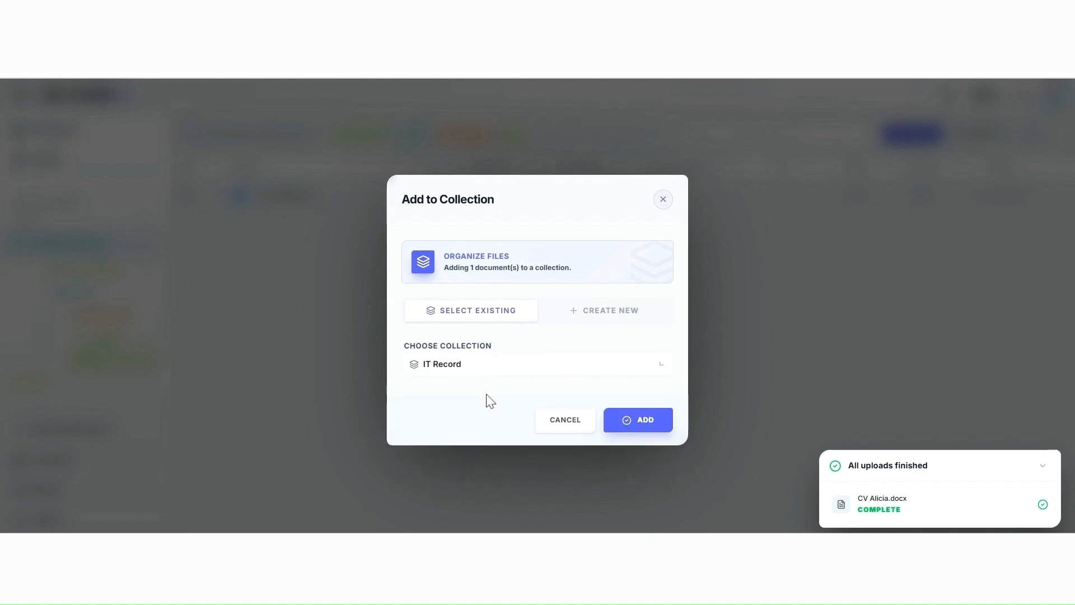
left_click(639, 426)
Add Staff image.jpg from the IT sub-category of KPI to the existing IT Record collection, and open the collections overview
left_click(73, 433)
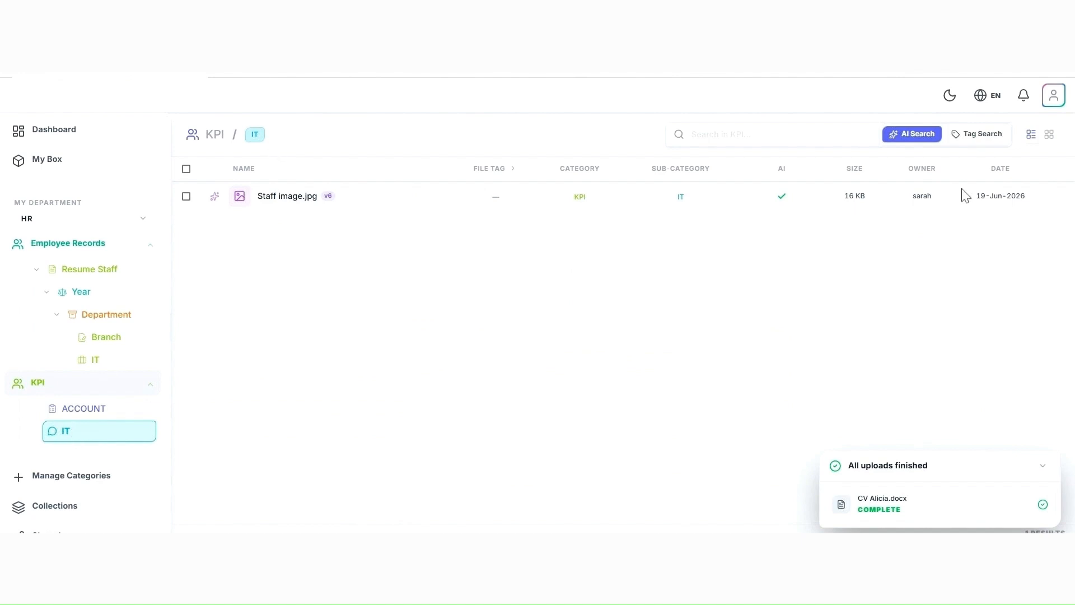
left_click(1057, 198)
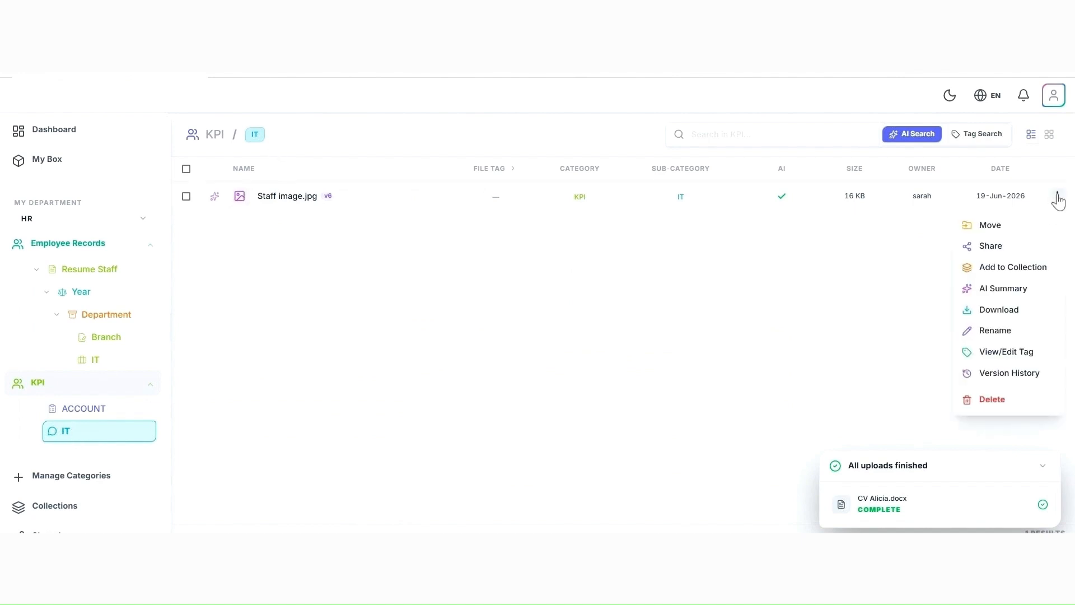
left_click(1030, 271)
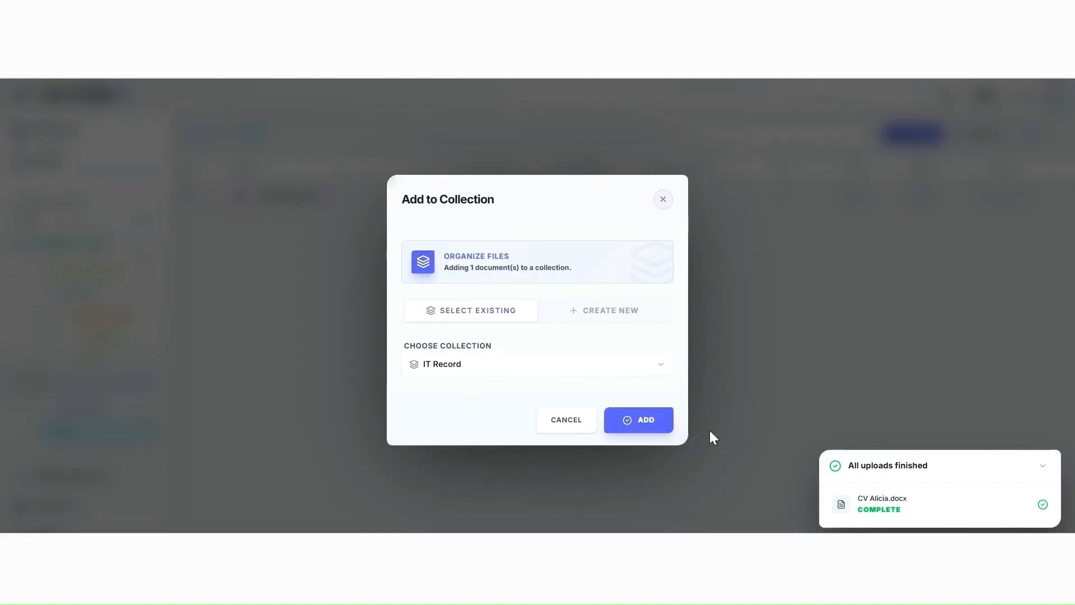
left_click(635, 426)
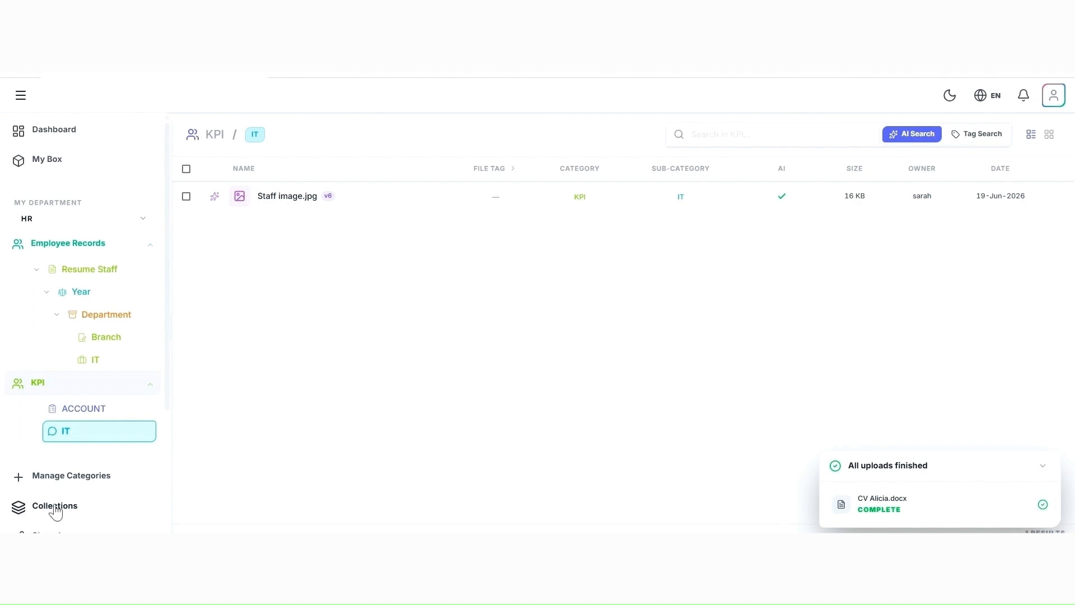
left_click(55, 507)
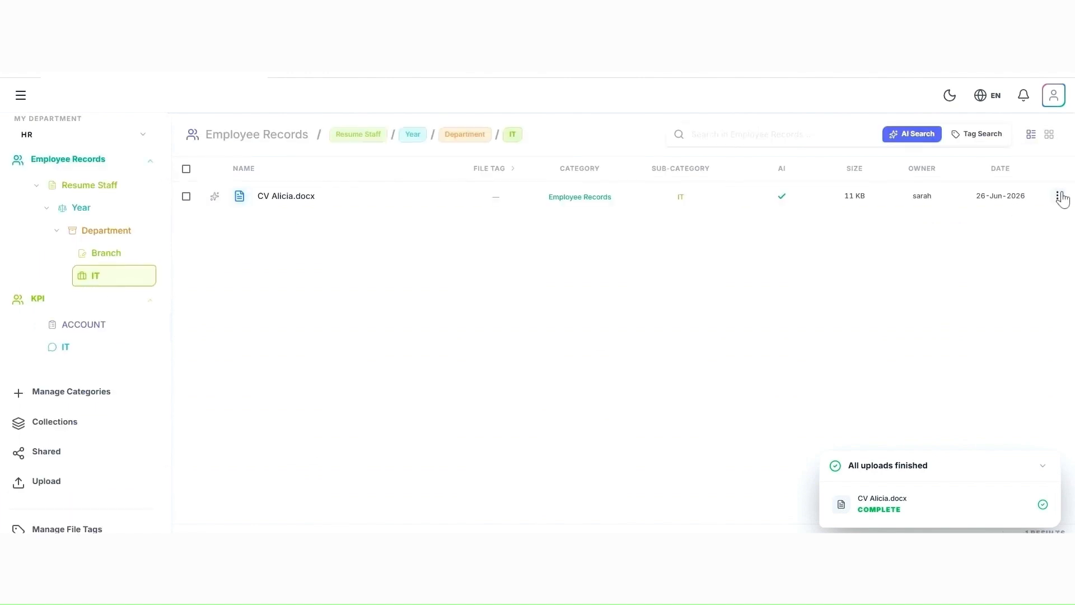
left_click(1057, 195)
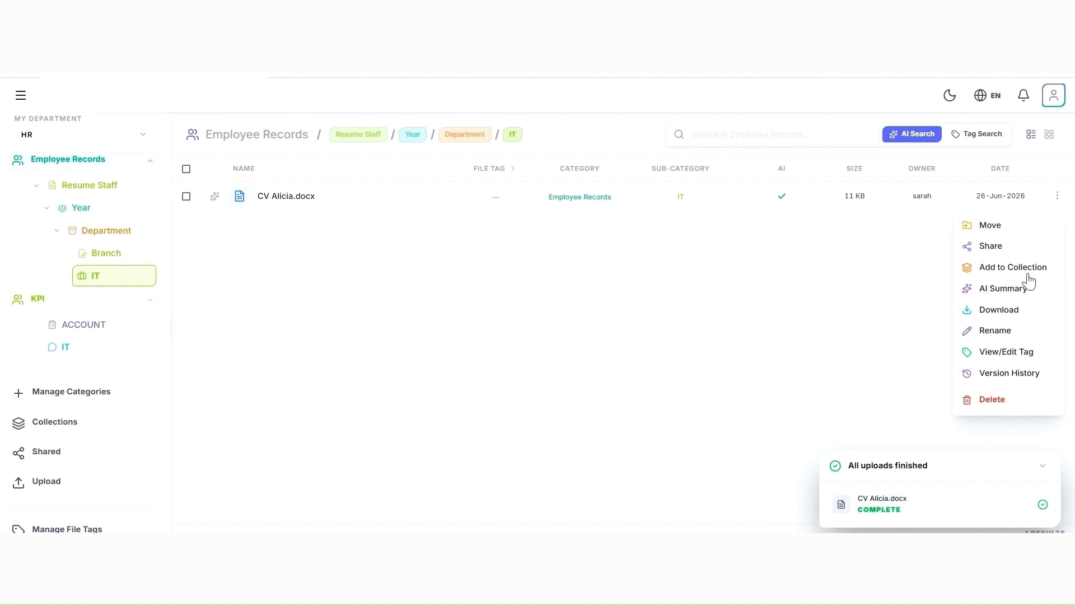
left_click(1012, 267)
left_click(594, 315)
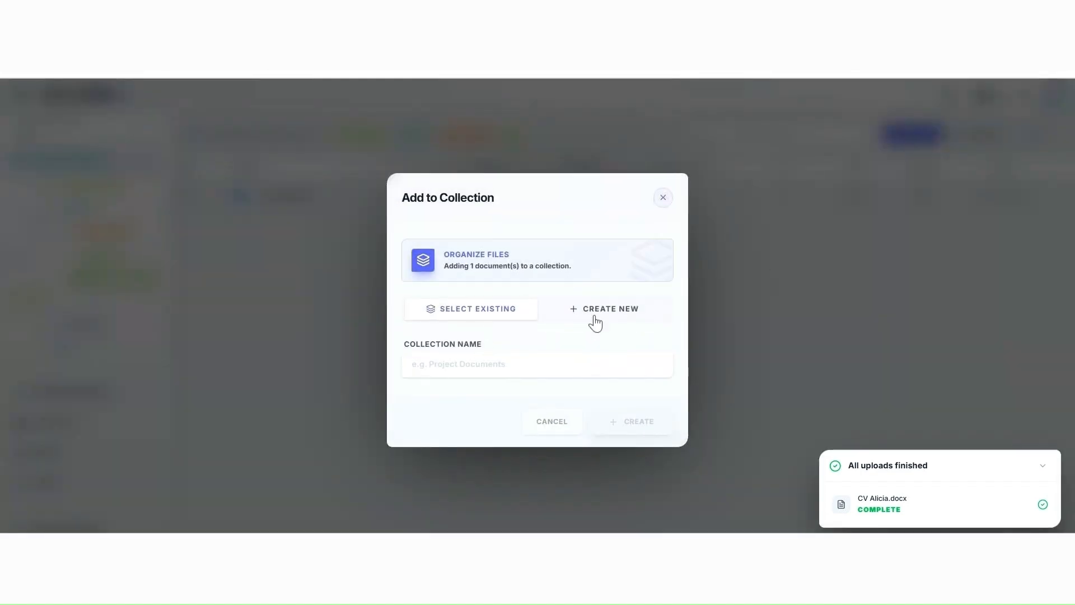
left_click(552, 421)
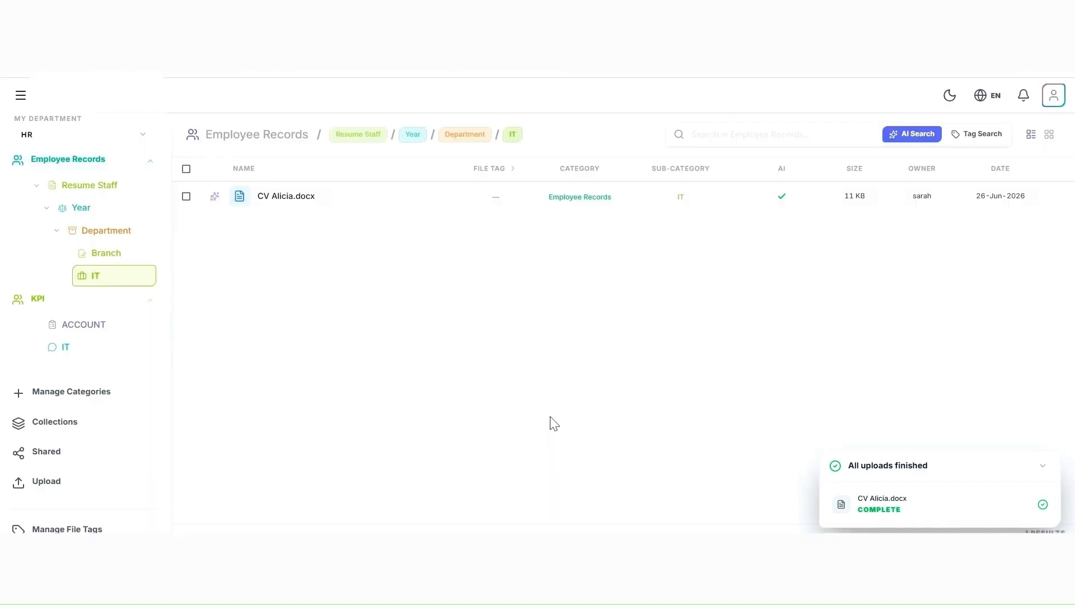